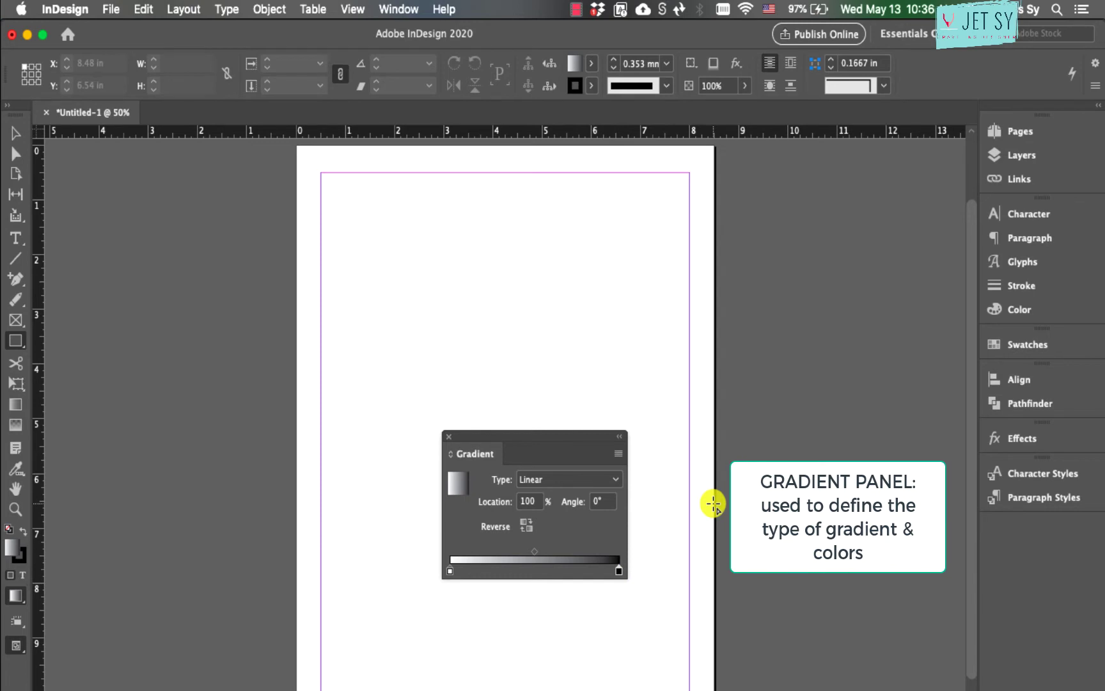
Draw a gradient-filled rectangle about 3.06 in wide and 2.58 in high in the upper part of the page
left_click(20, 411)
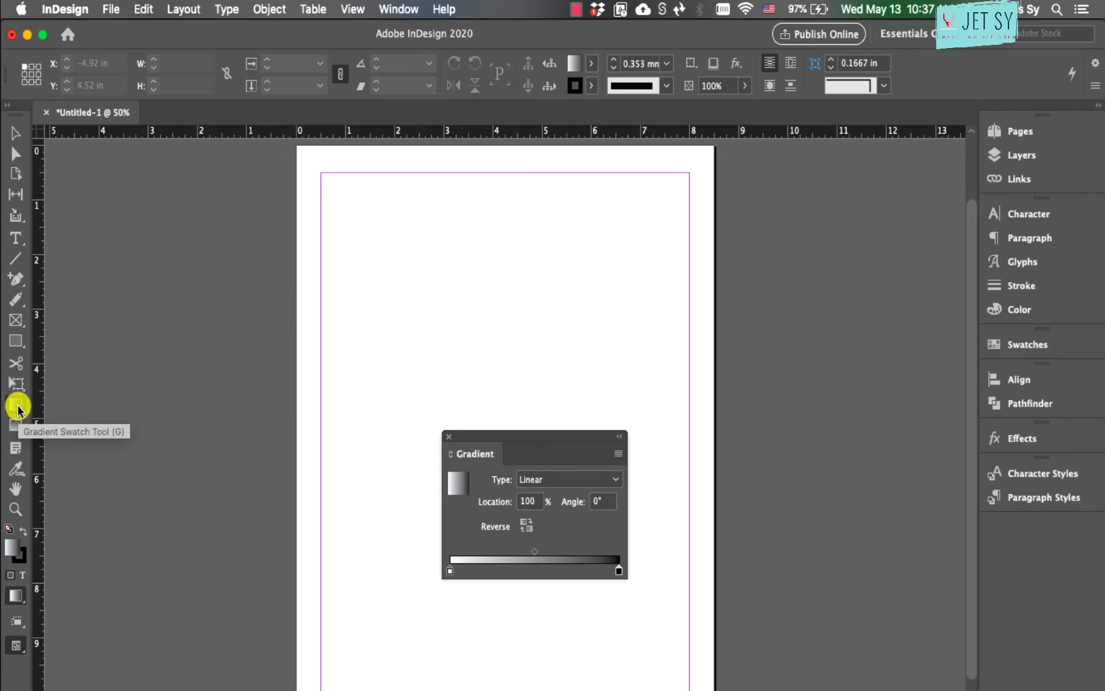
left_click(16, 341)
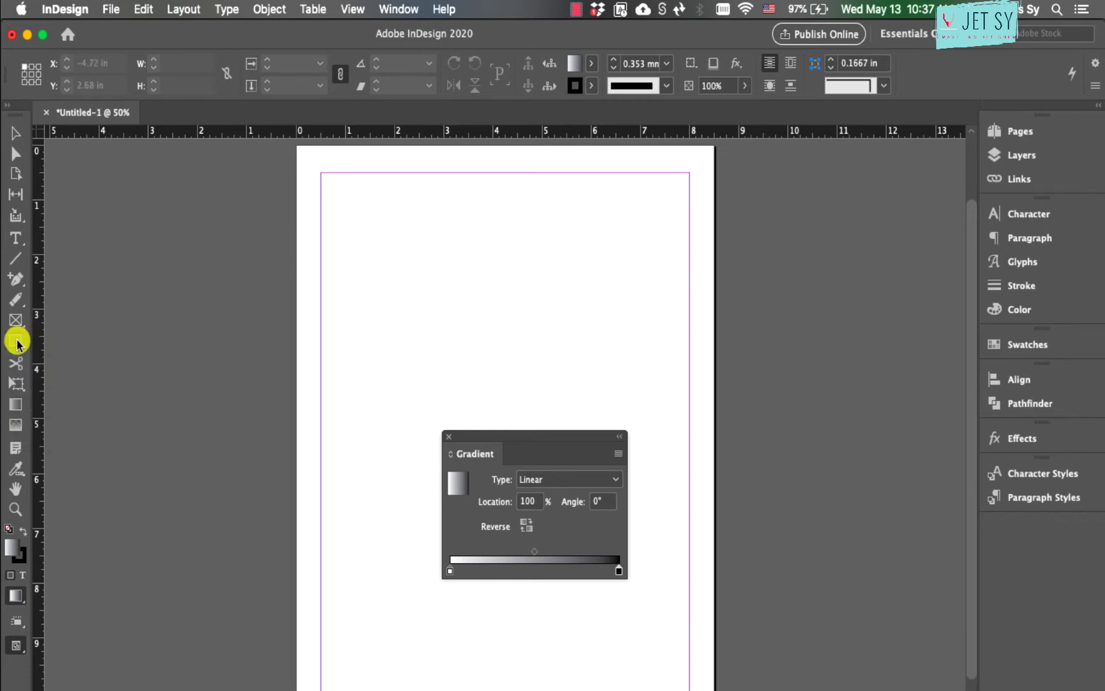
left_click_drag(442, 225, 593, 366)
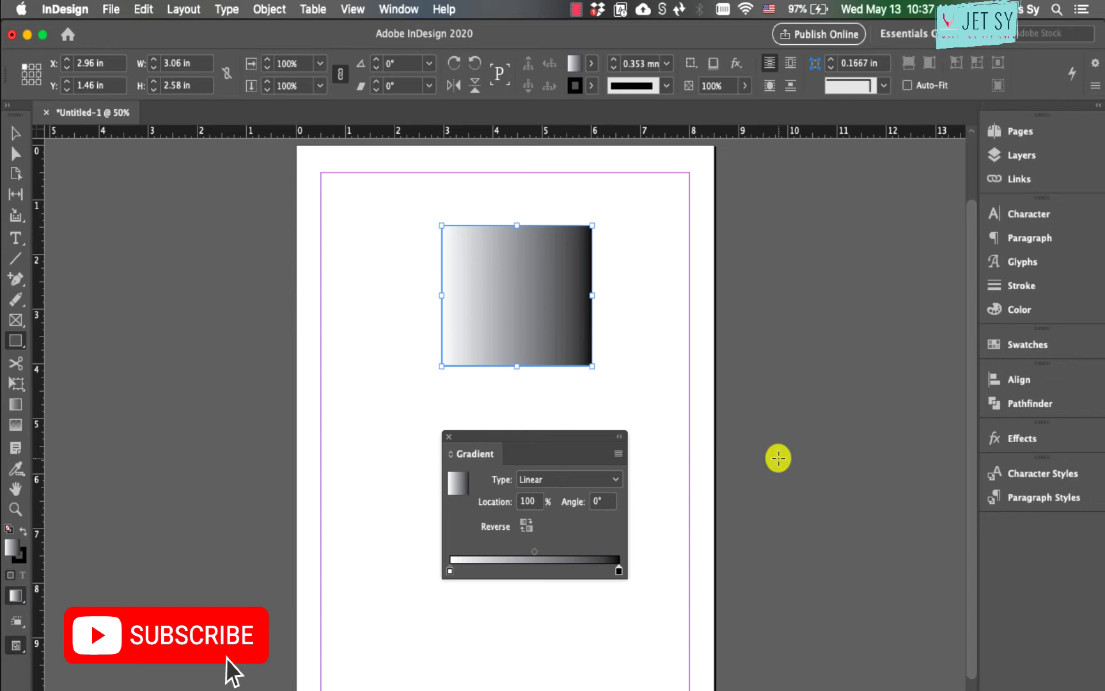
Recolor the rectangle's gradient with swatch C=0 M=100 Y=0 K=0 as the start stop and C=75 M=5 Y=100 K=0 as the end stop
left_click(1022, 344)
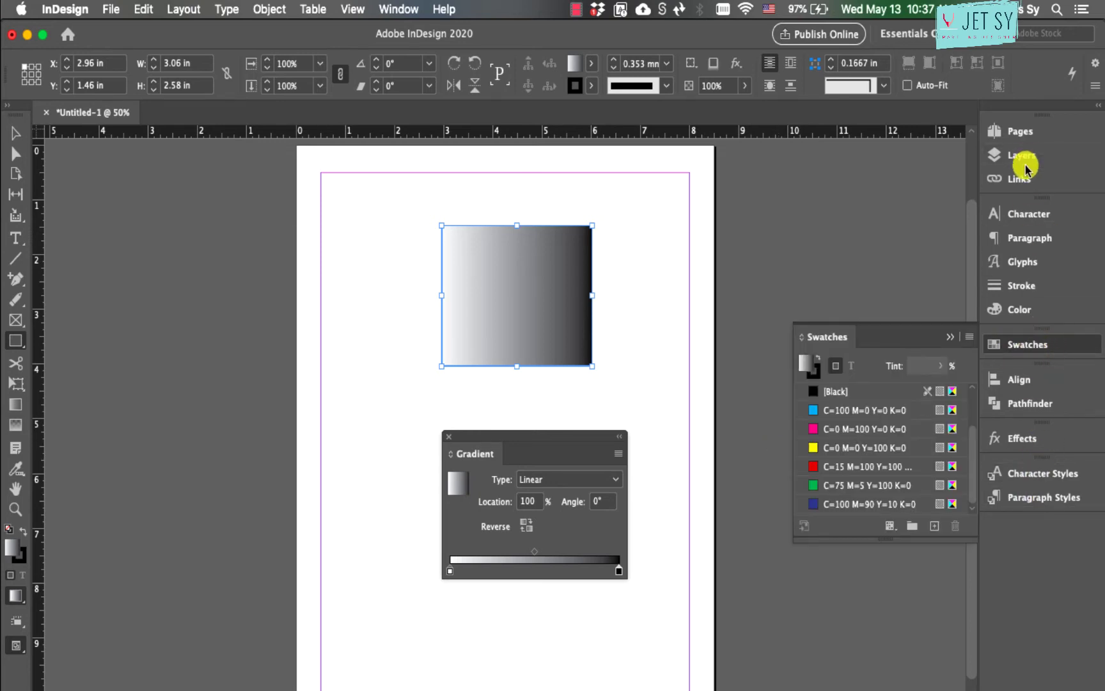
left_click(393, 9)
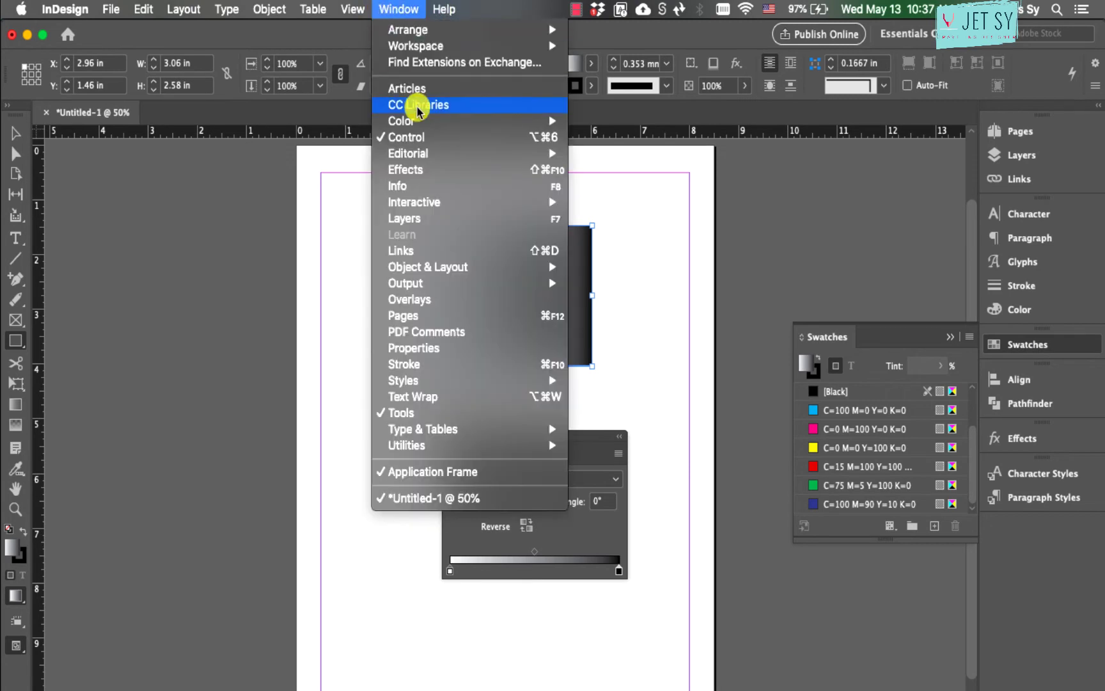
mouse_move(411, 123)
left_click(885, 339)
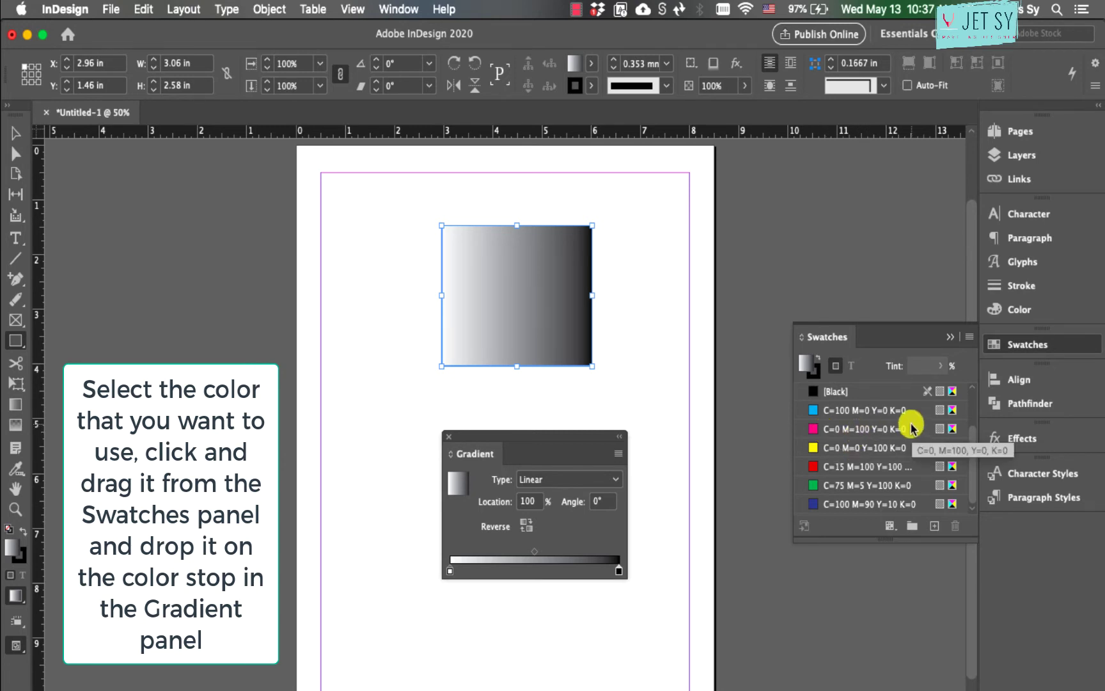
left_click_drag(873, 427, 451, 572)
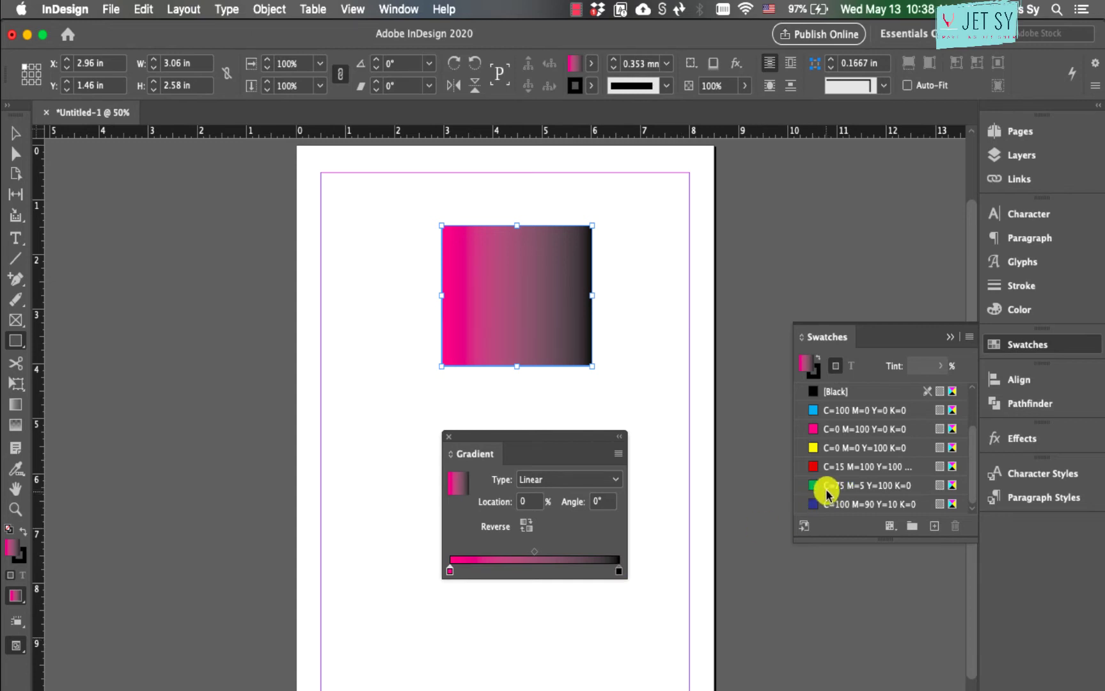
left_click_drag(815, 484, 618, 569)
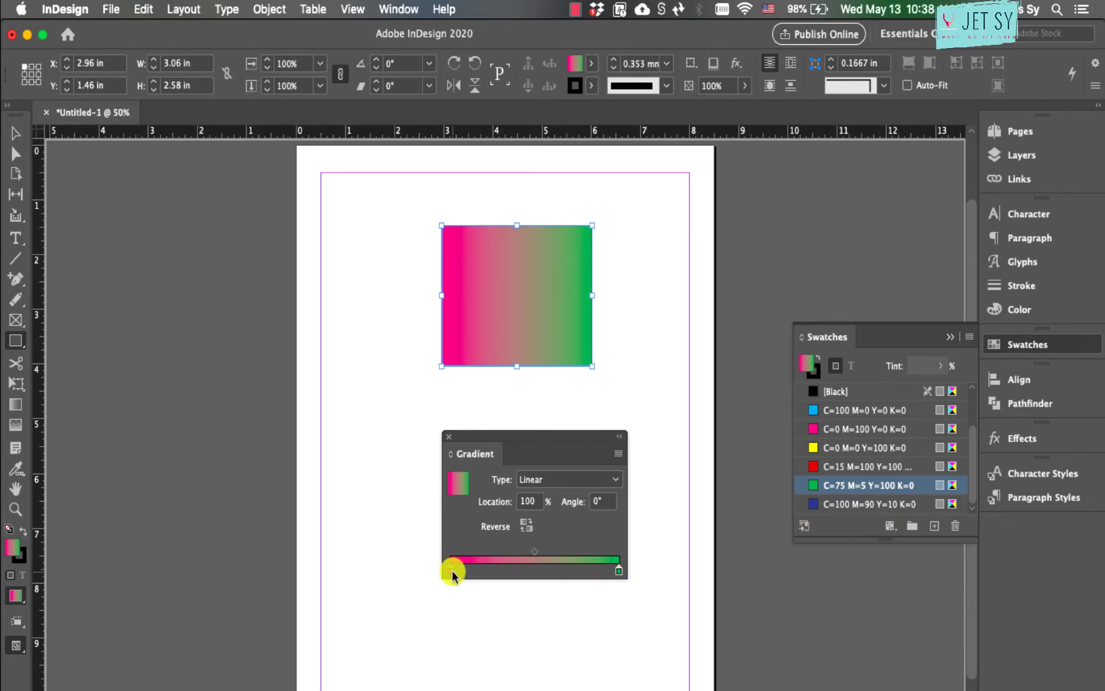
Move the magenta stop to about 1.014%, the green stop to about 91.21% and their midpoint to about 70.74%
mouse_move(450, 571)
left_mouse_down()
mouse_move(493, 567)
mouse_move(452, 569)
left_mouse_up()
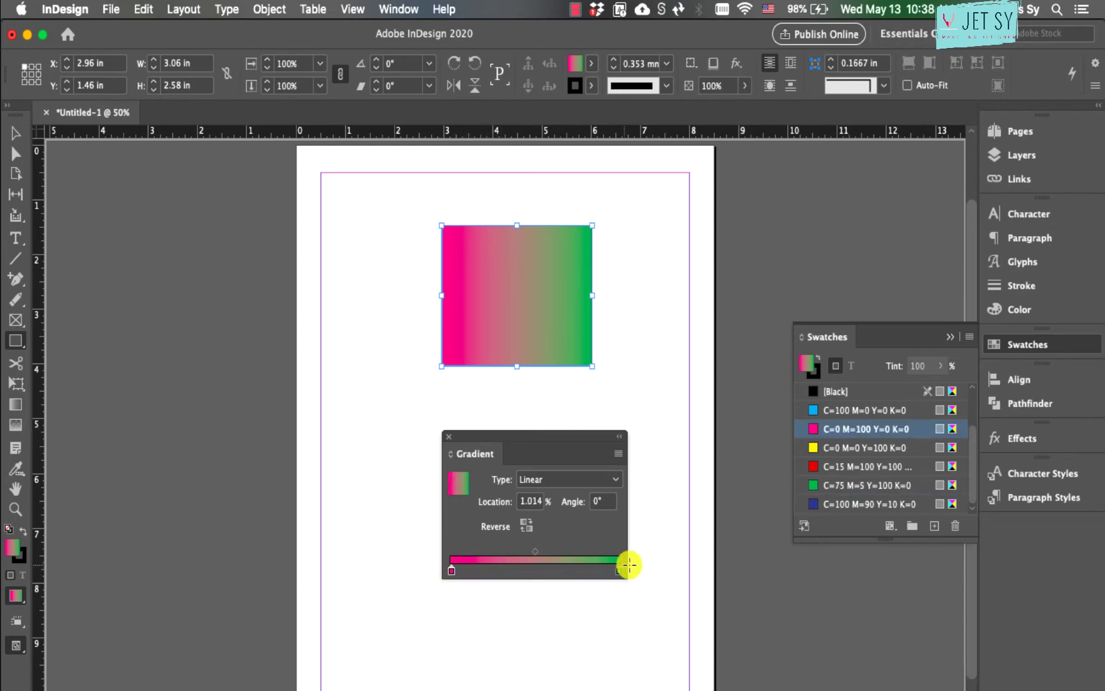
mouse_move(618, 573)
left_mouse_down()
mouse_move(589, 573)
mouse_move(634, 573)
mouse_move(580, 574)
mouse_move(646, 573)
mouse_move(525, 575)
mouse_move(608, 574)
left_mouse_up()
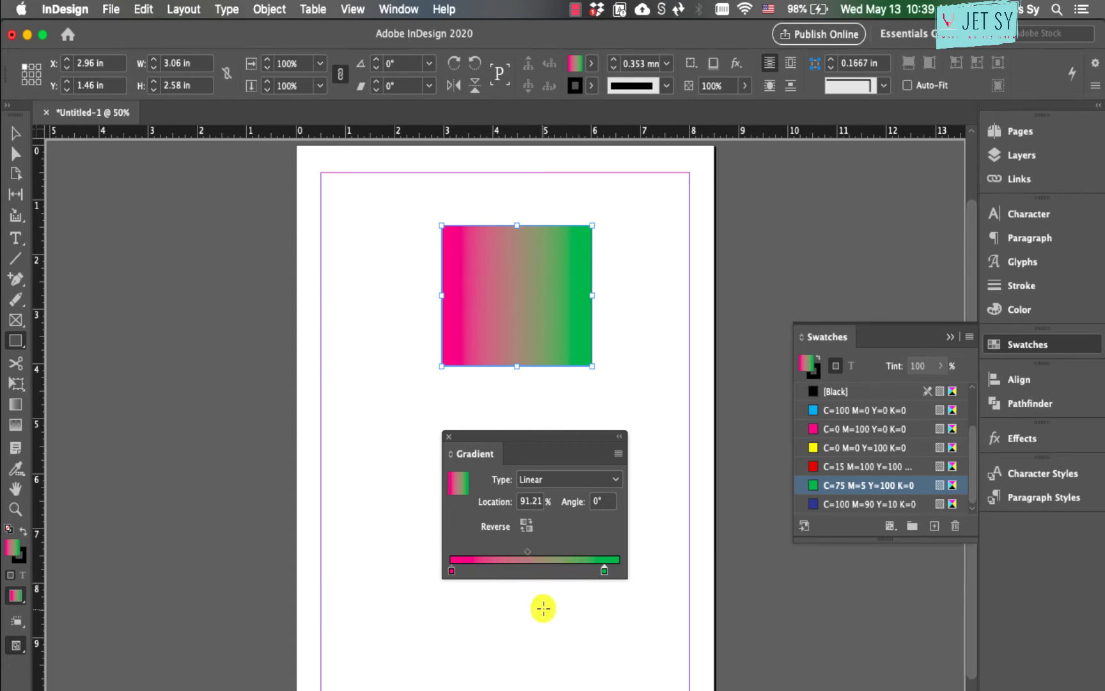
left_click_drag(528, 551, 560, 555)
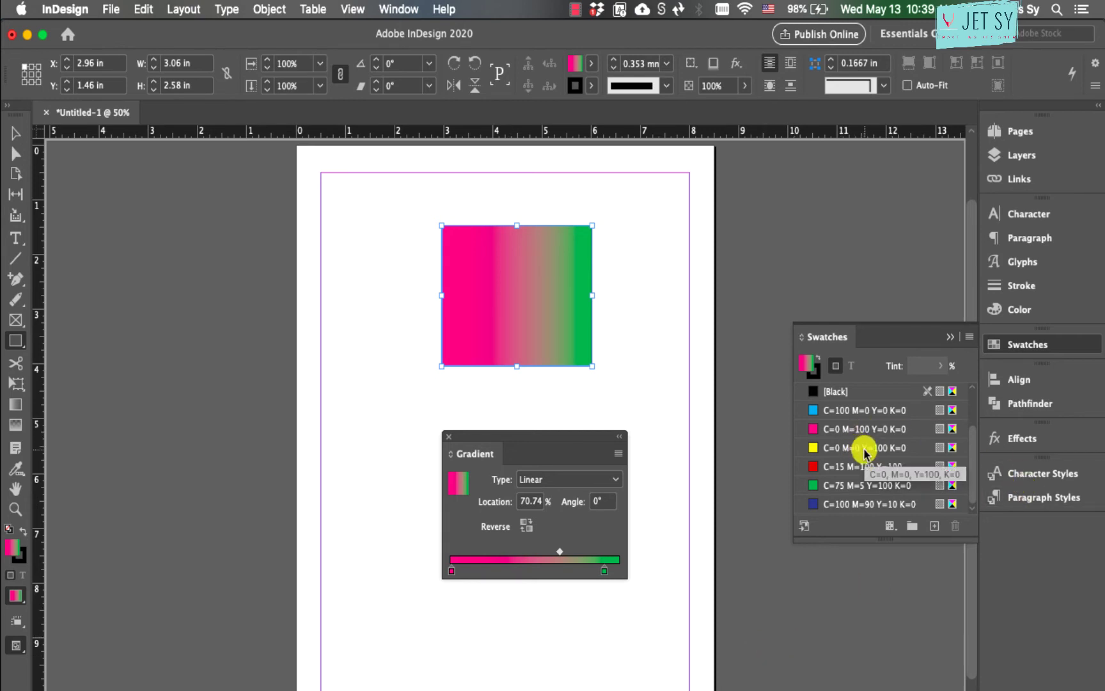
Add a yellow C=0 M=0 Y=100 K=0 stop to the gradient at about 52.73% and shift the midpoints on both sides of it
left_click_drag(864, 452, 531, 568)
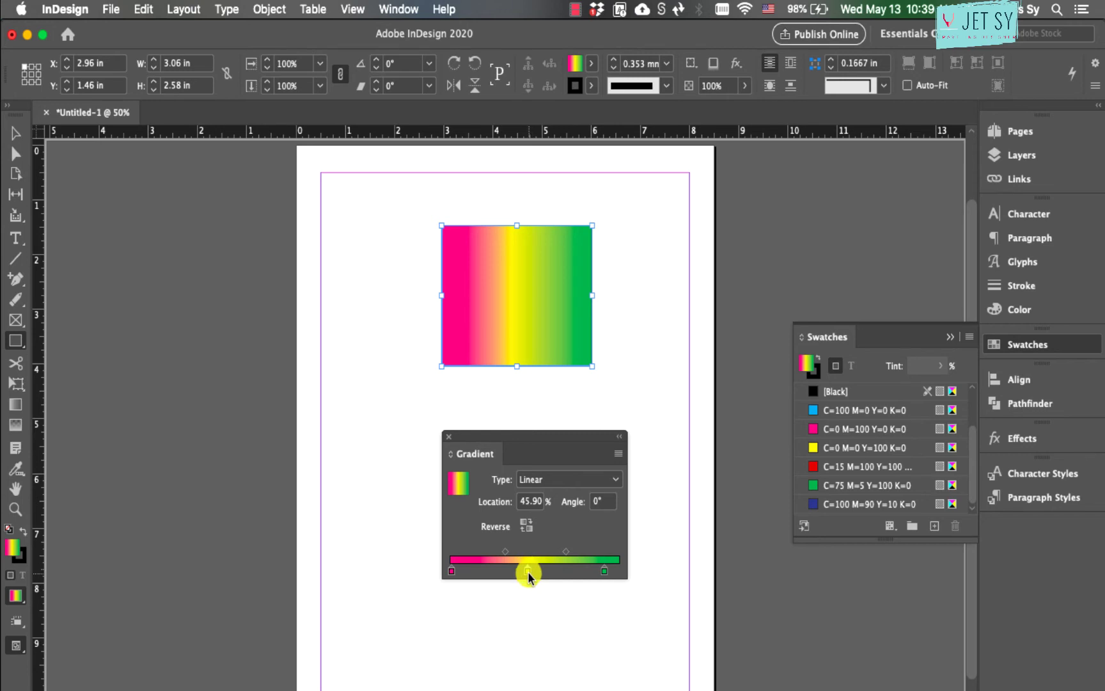
left_click(528, 571)
left_click_drag(505, 551, 489, 552)
mouse_move(565, 550)
left_mouse_down()
mouse_move(592, 553)
mouse_move(578, 552)
left_mouse_up()
left_click_drag(491, 551, 540, 575)
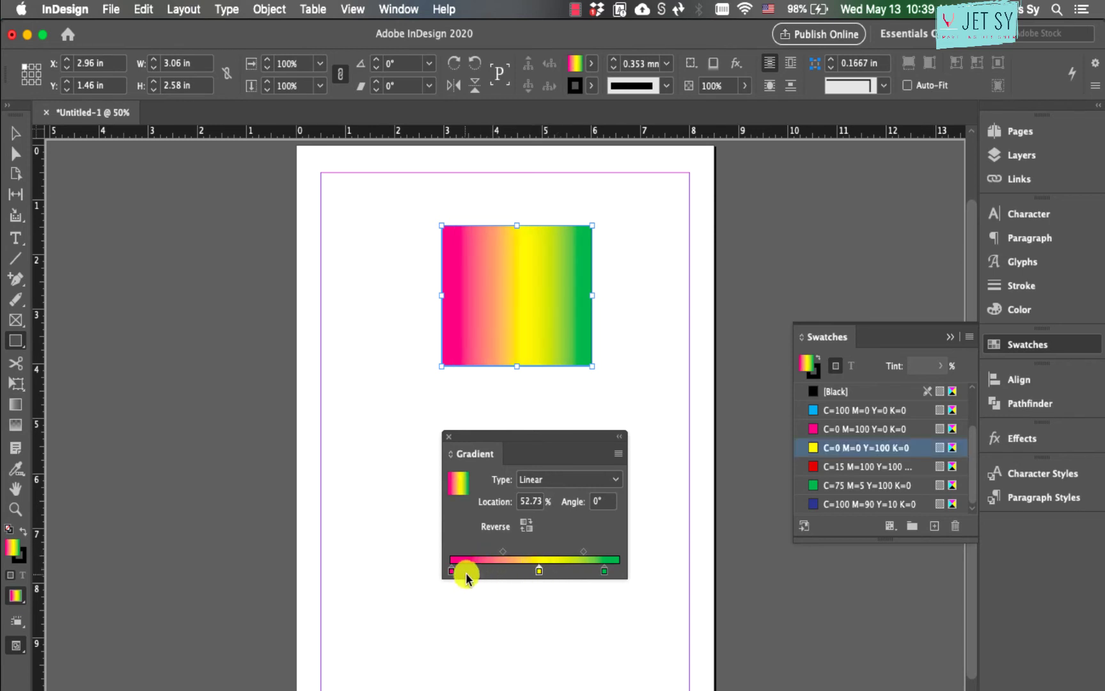
Remove the green color stop from the gradient and move the yellow stop to about 89.87%
left_click(452, 571)
mouse_move(606, 570)
left_mouse_down()
mouse_move(587, 572)
mouse_move(608, 569)
left_mouse_up()
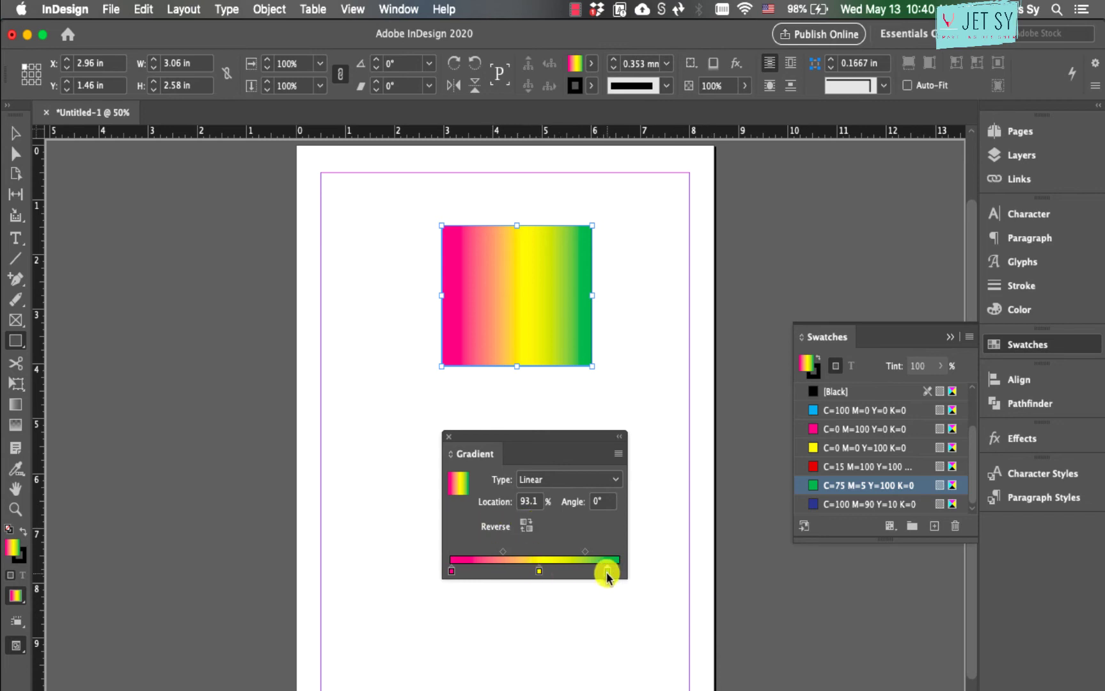
left_click_drag(607, 571, 605, 634)
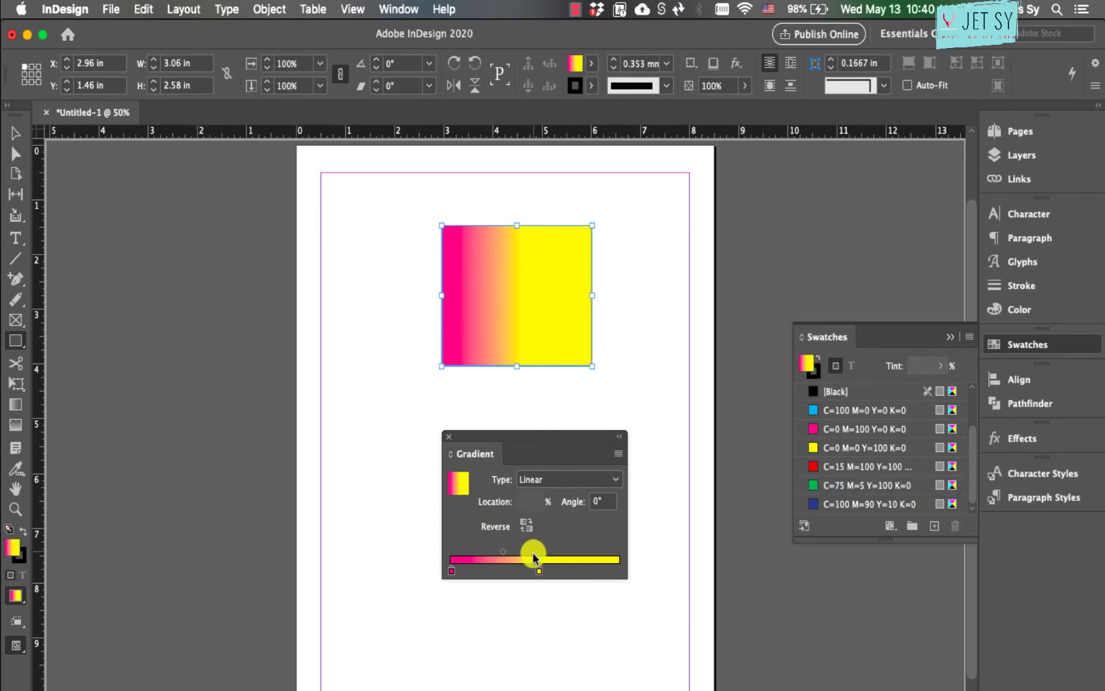
left_click_drag(539, 569, 601, 571)
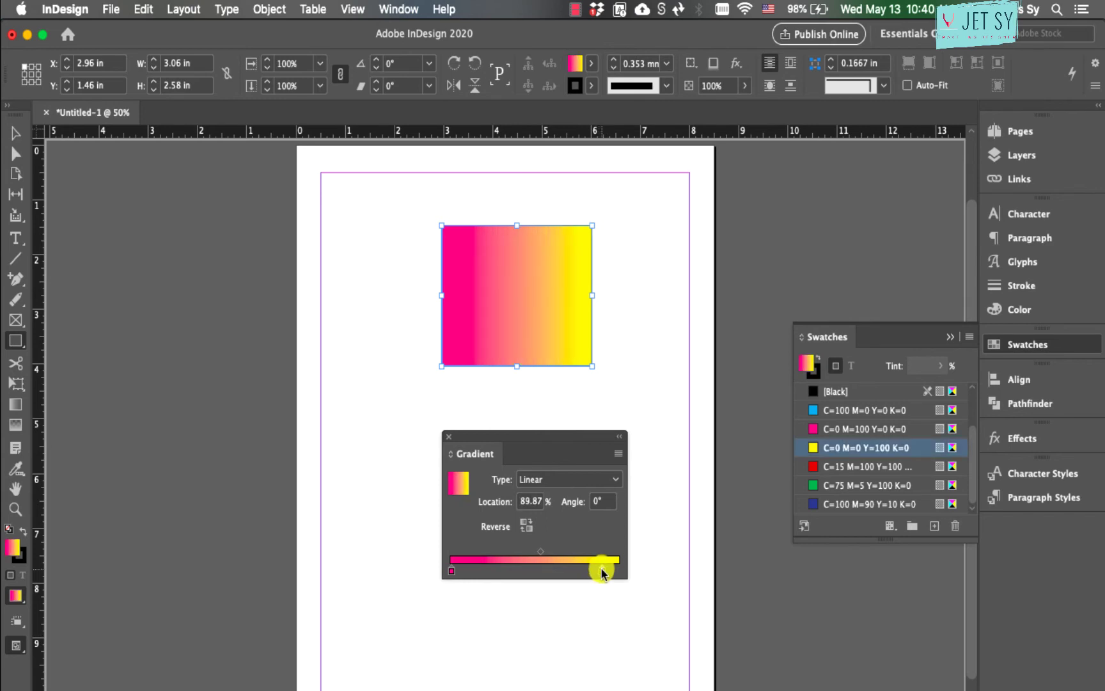
Set the angle of the rectangle's linear gradient to 45°
left_click(607, 501)
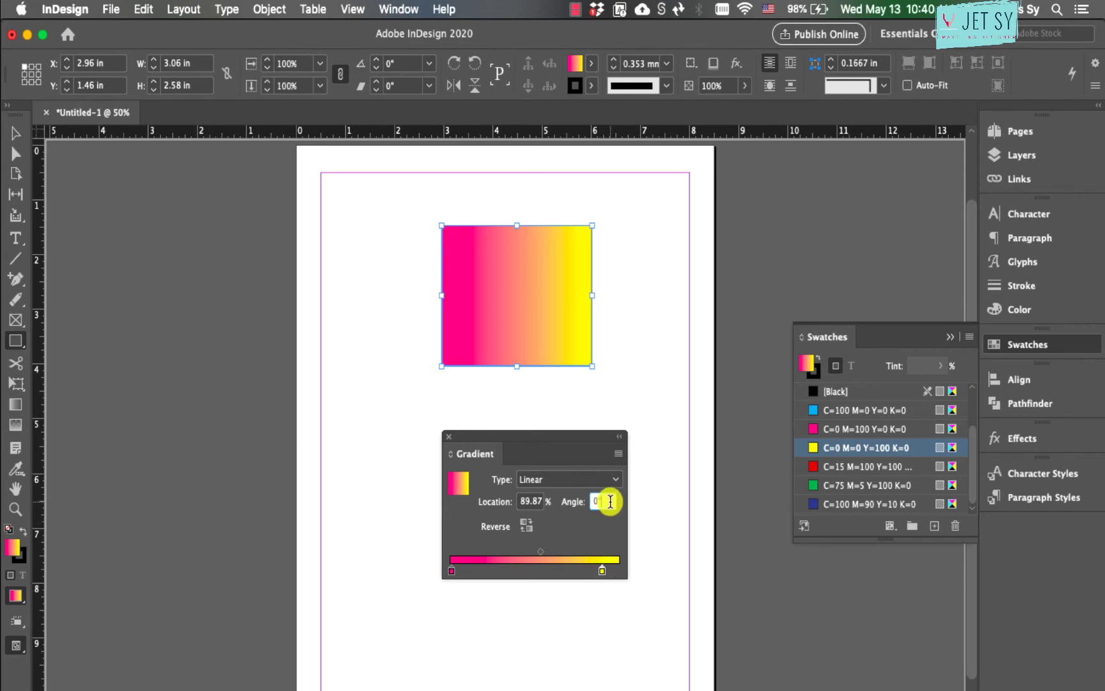
key("BackSpace")
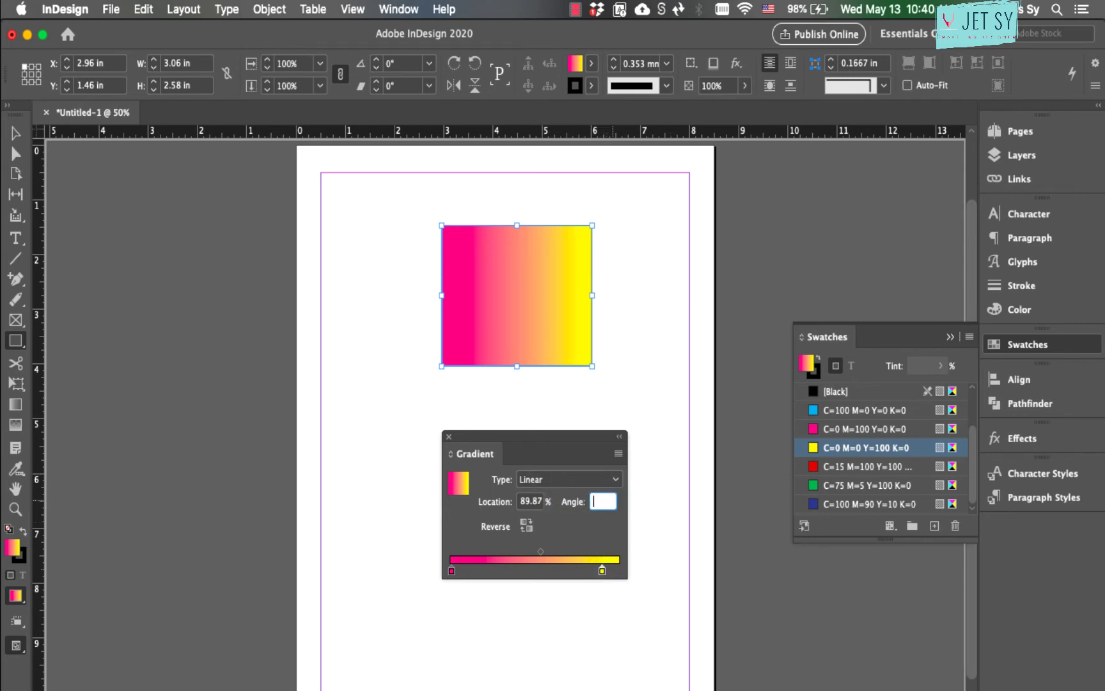
type("45")
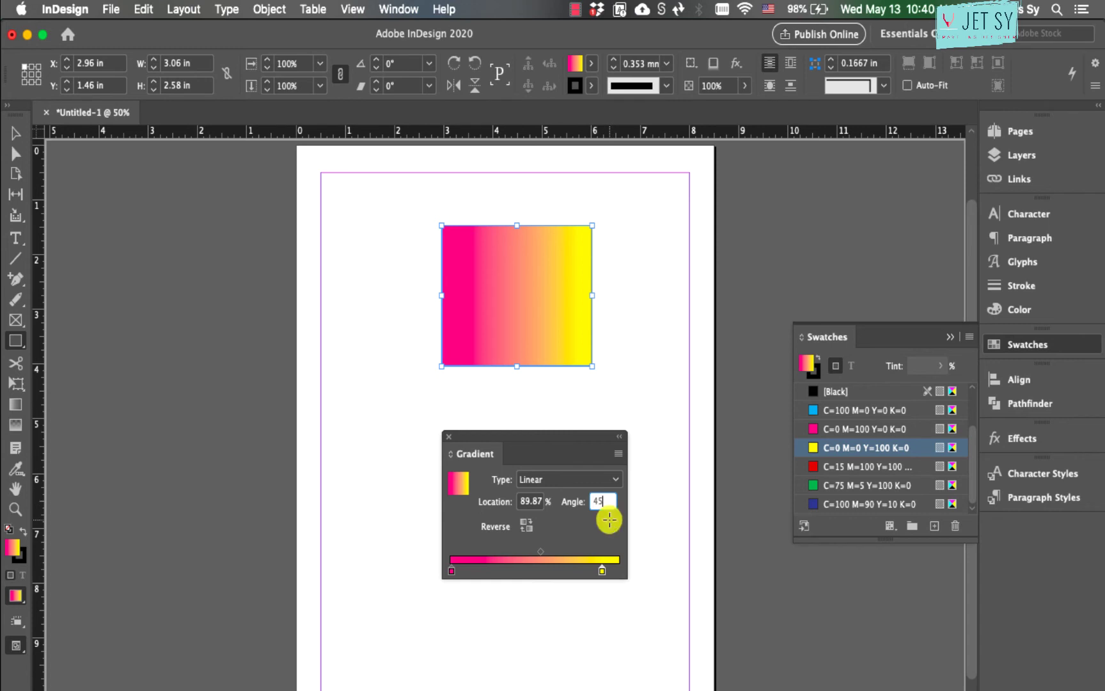
key("Return")
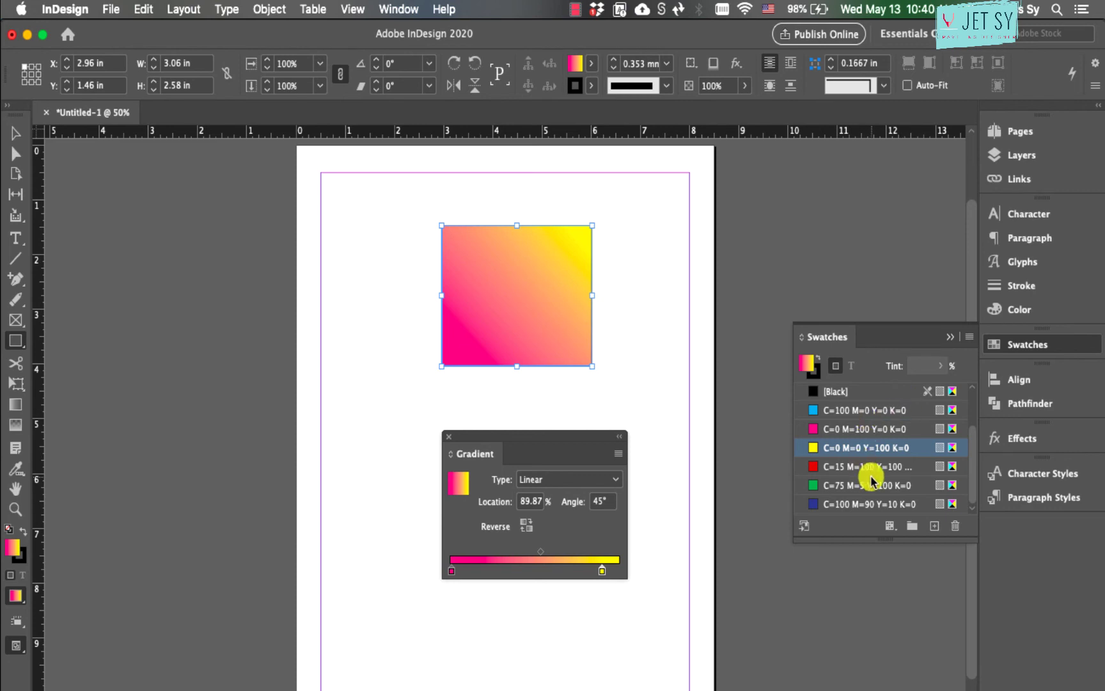
Save the rectangle's magenta-to-yellow gradient as a new swatch
key("v")
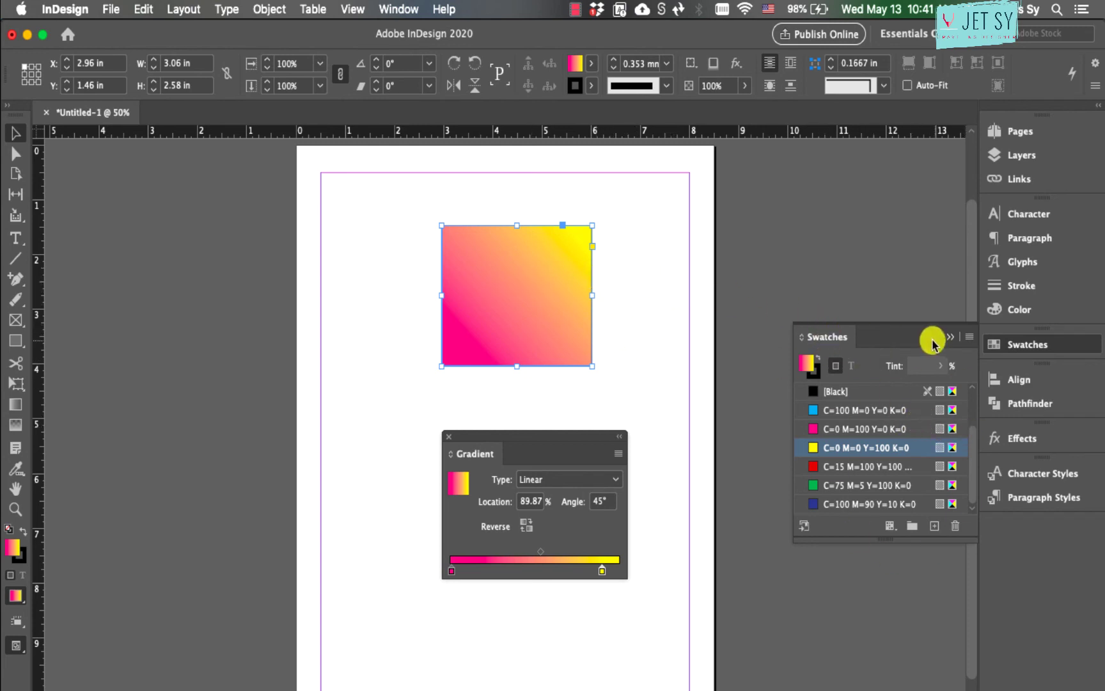
scroll(908, 393, "up", 2)
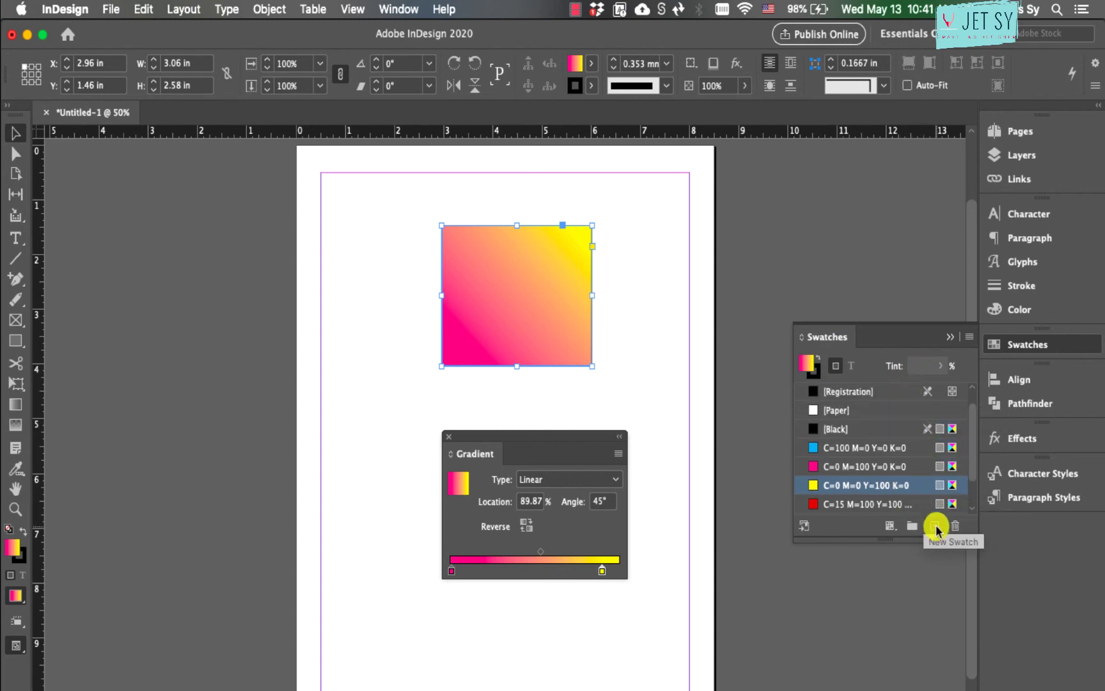
left_click(935, 527)
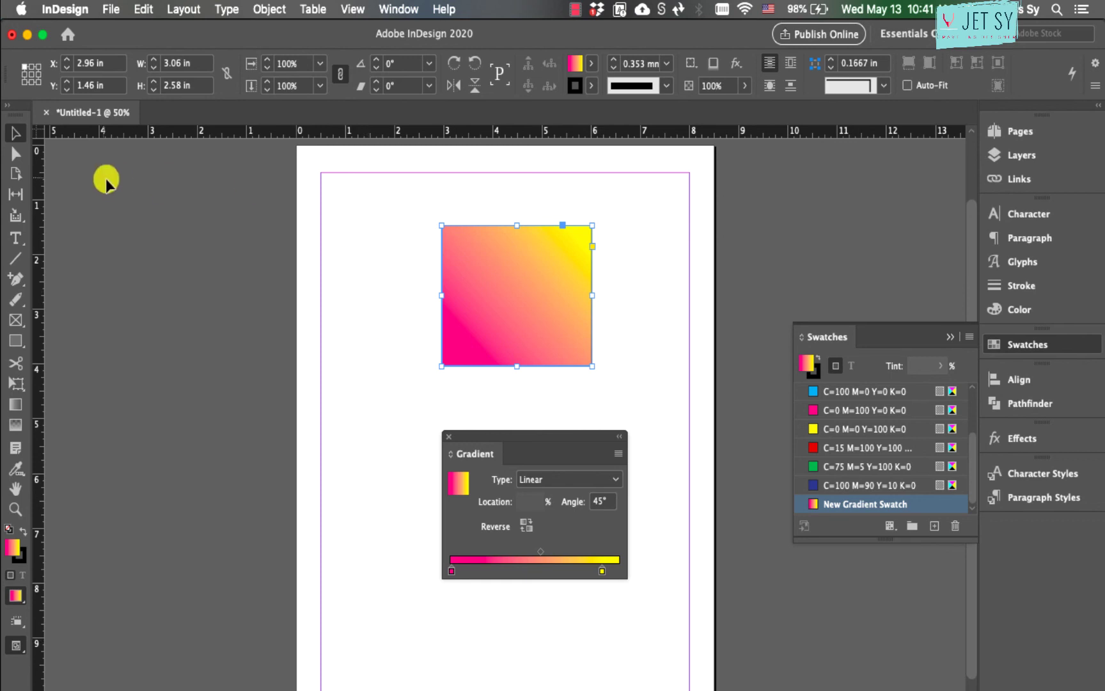
Remove the rectangle and draw an ellipse about 3.66 in wide and 3.22 in high in its place
key("super+z")
key("super+z")
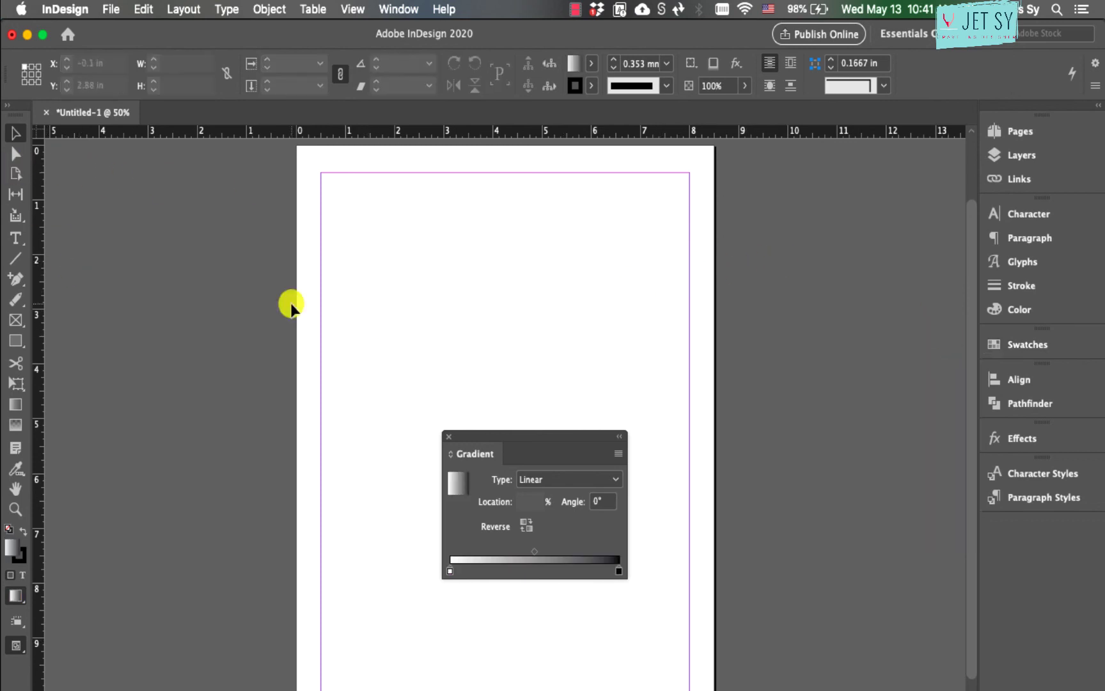
mouse_move(18, 347)
left_mouse_down()
mouse_move(64, 360)
mouse_move(64, 374)
left_mouse_up()
left_click_drag(437, 220, 617, 397)
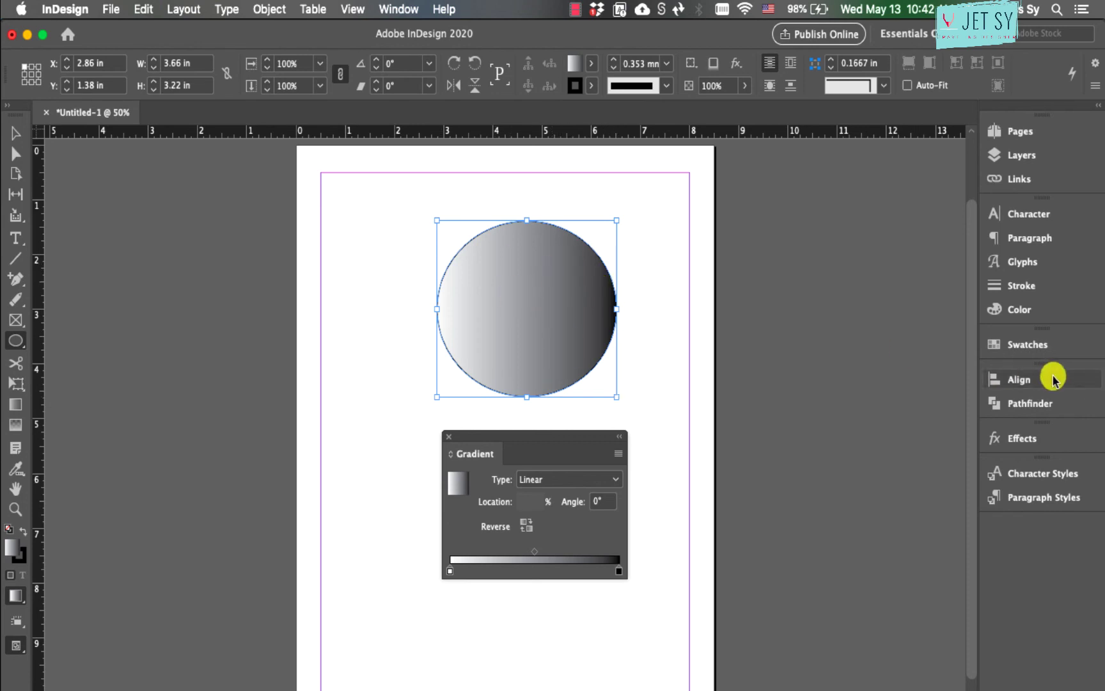
Fill the ellipse with the saved New Gradient Swatch
left_click(1023, 344)
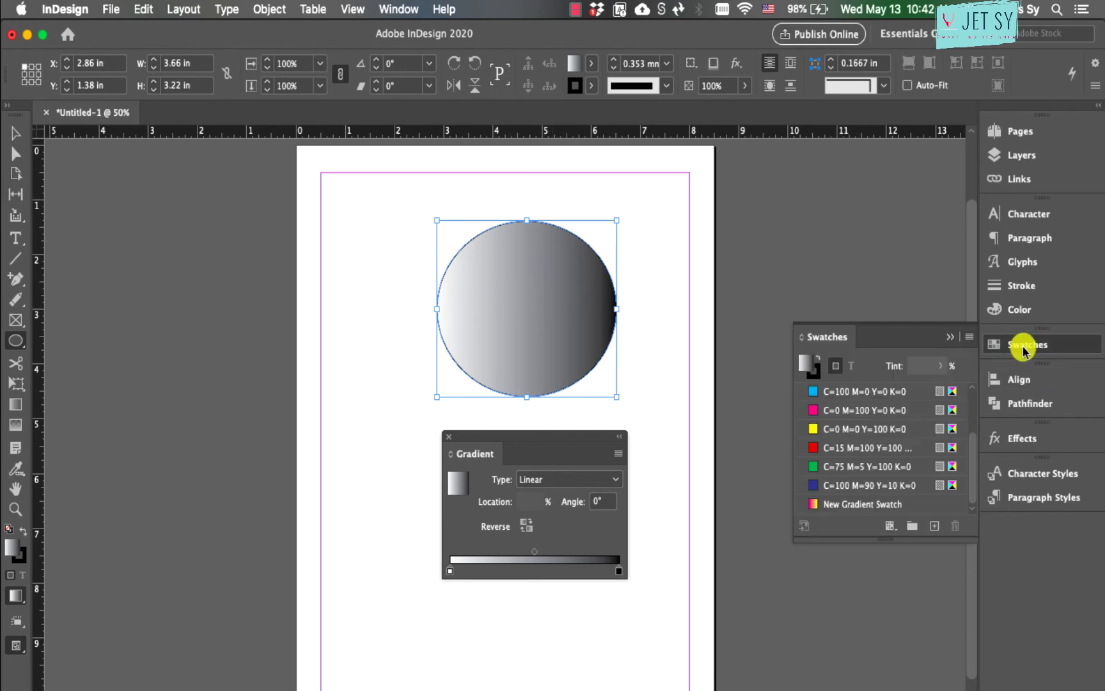
left_click(847, 505)
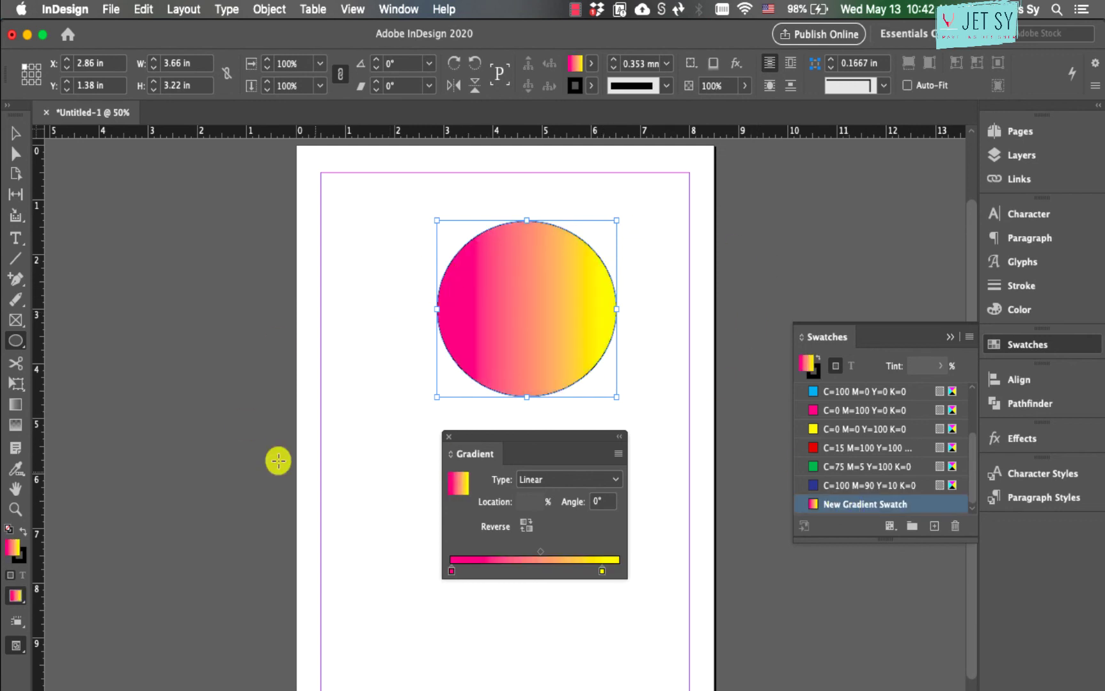